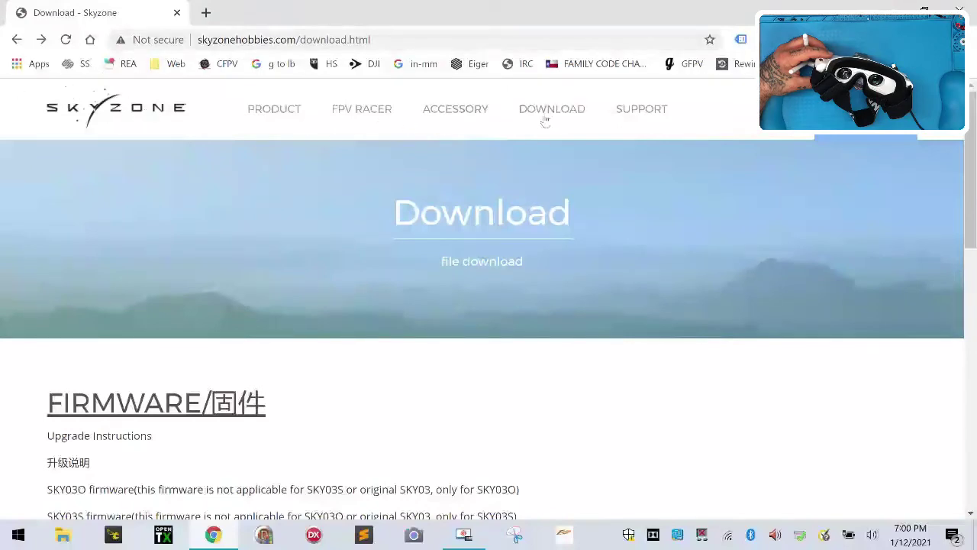
pyautogui.scroll(-2, 362, 256)
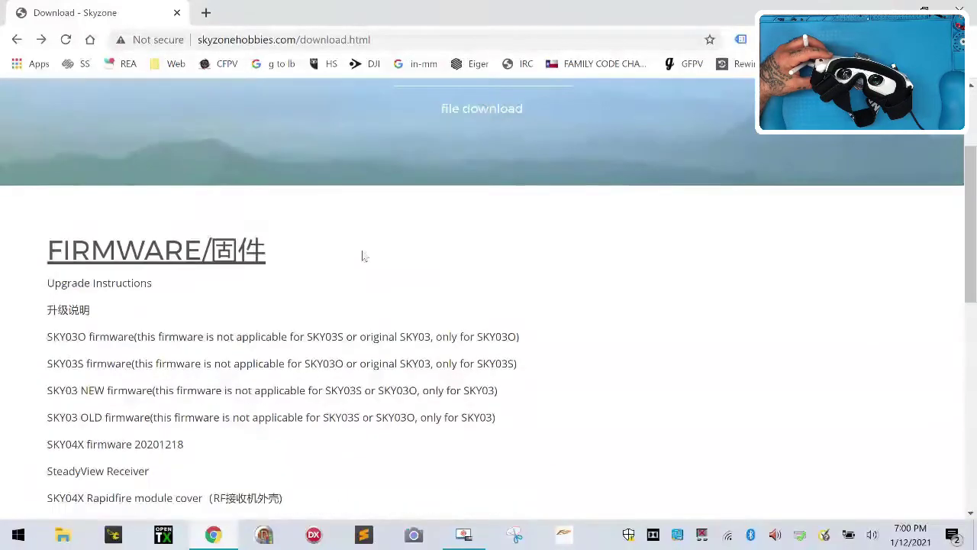
pyautogui.scroll(-4, 344, 377)
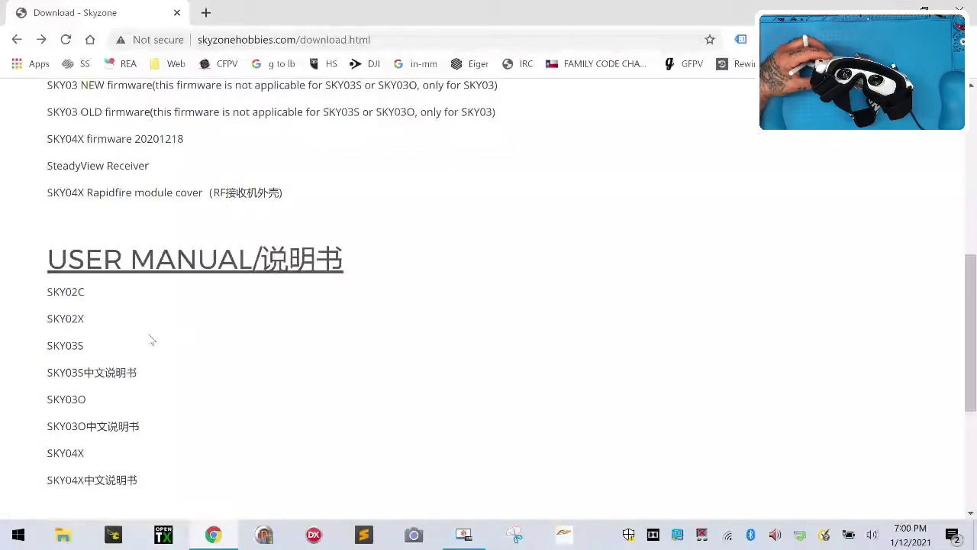
pyautogui.scroll(2, 279, 375)
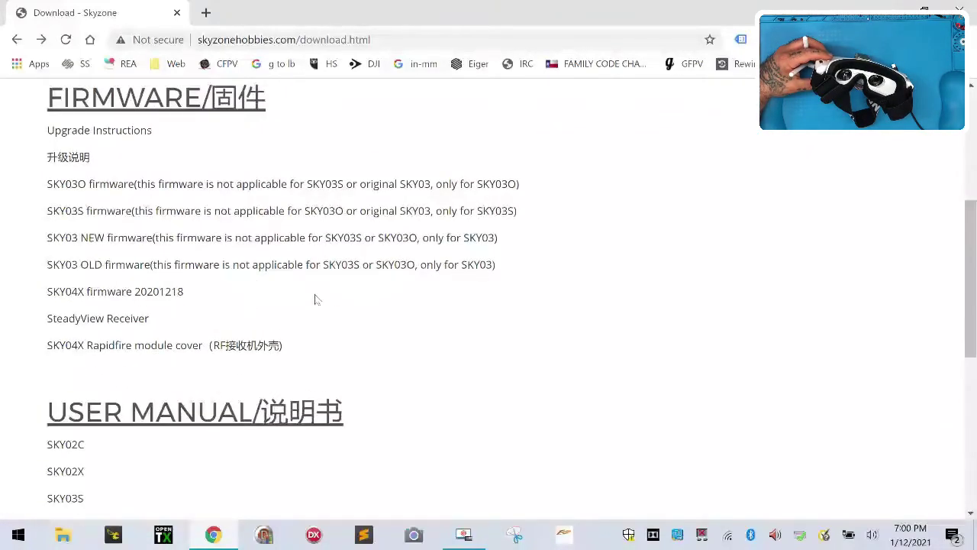
pyautogui.moveTo(317, 299); pyautogui.dragTo(44, 294)
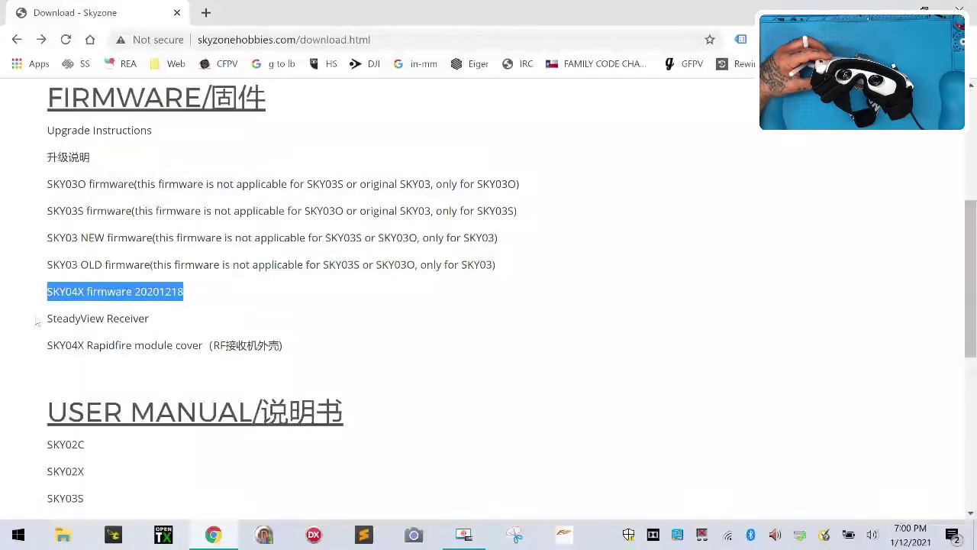
pyautogui.moveTo(298, 316); pyautogui.dragTo(48, 326)
pyautogui.scroll(-4, 322, 438)
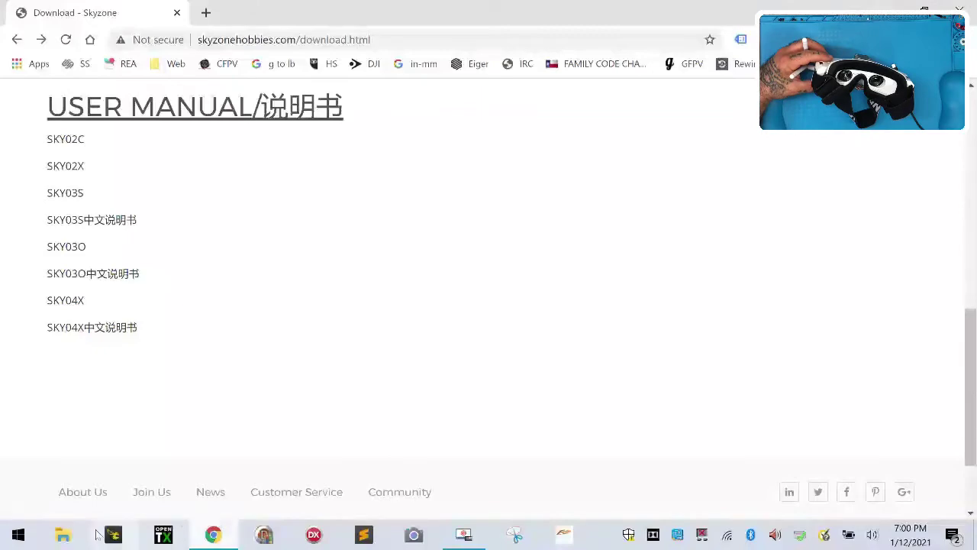
# Open the Downloads > Skyzone folder in File Explorer.
pyautogui.click(62, 535)
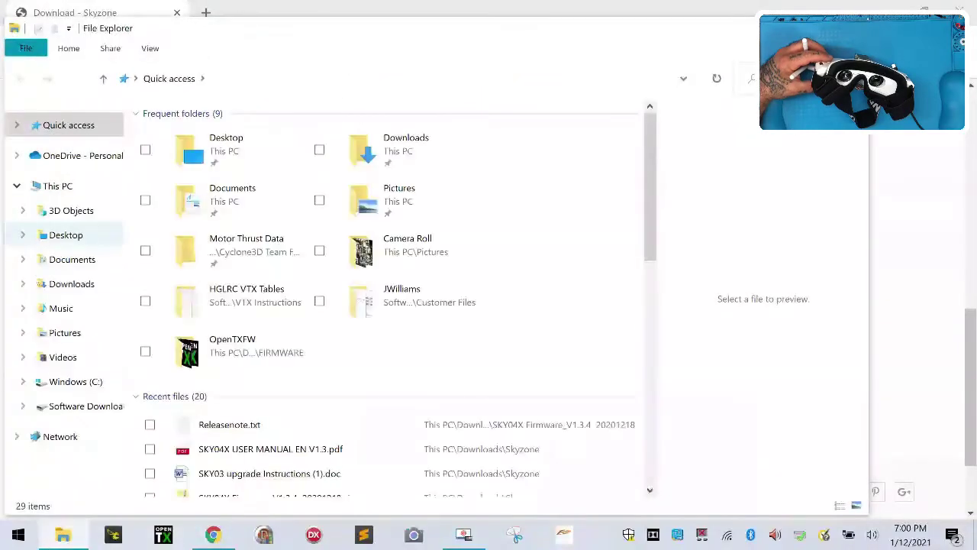
pyautogui.click(71, 284)
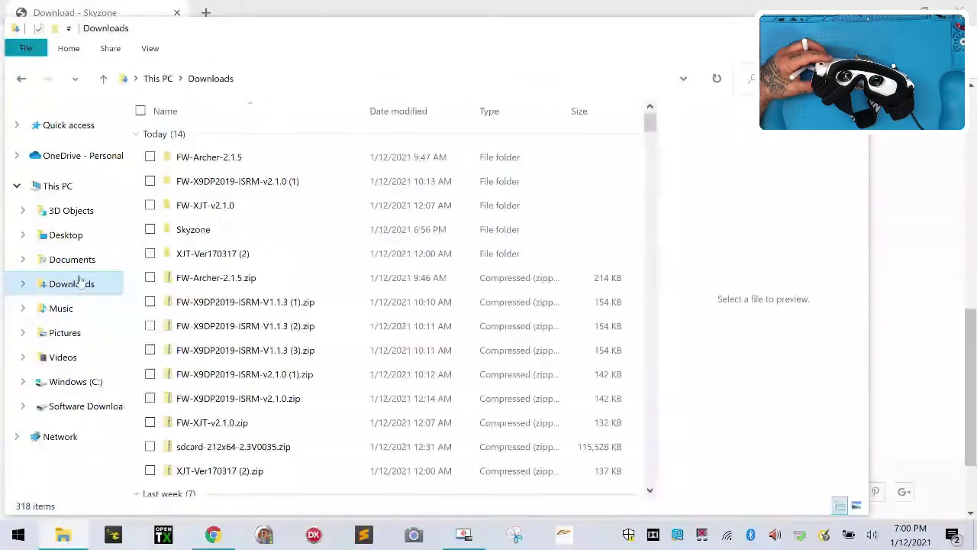
pyautogui.doubleClick(229, 228)
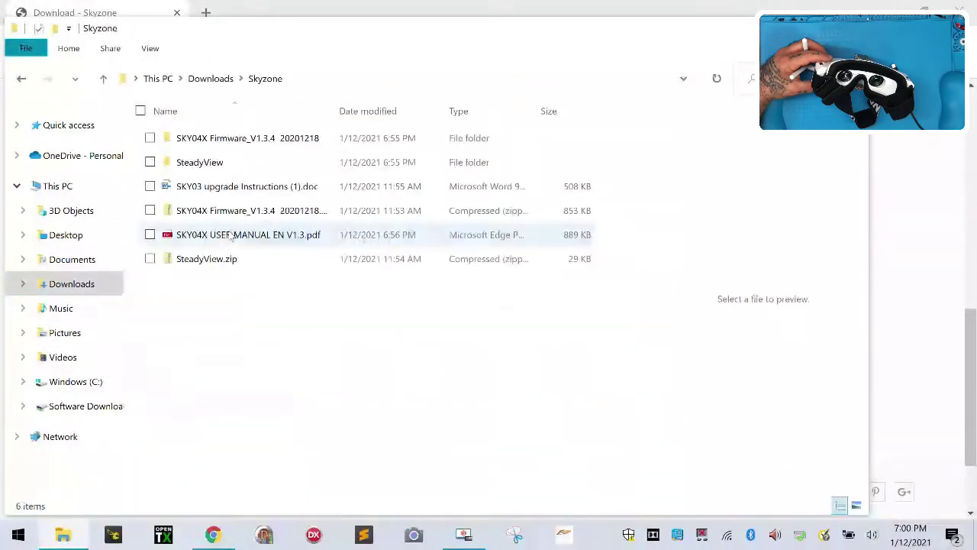
# Delete SKY03 upgrade Instructions (1).doc from the Skyzone folder.
pyautogui.click(226, 193)
pyautogui.rightClick(225, 193)
pyautogui.click(263, 467)
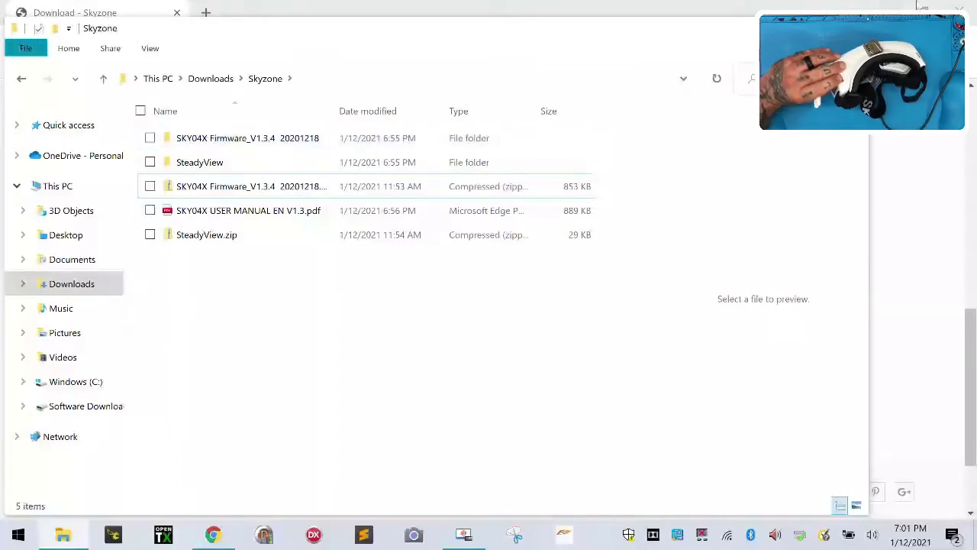
# Close the extra Explorer and Chrome windows and place the USB Drive (D:) window beside Skyzone.
pyautogui.click(963, 7)
pyautogui.click(963, 6)
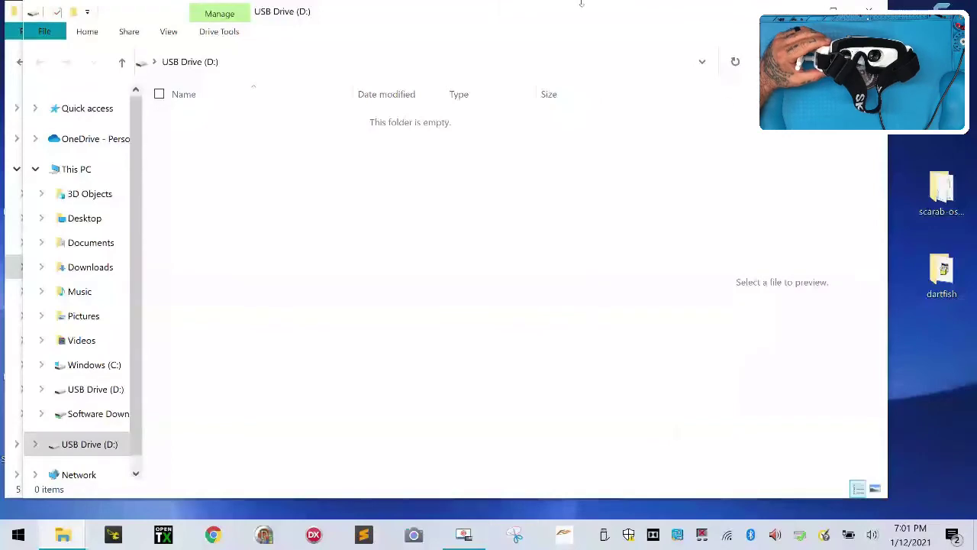
pyautogui.moveTo(436, 22); pyautogui.dragTo(738, 24)
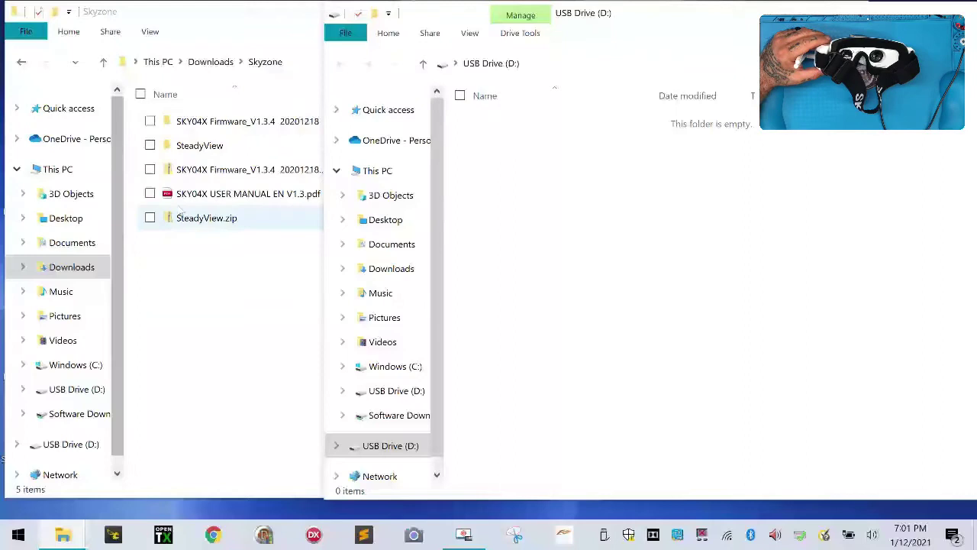
# Open SKY04X USER MANUAL EN V1.3.pdf and scroll to the page 8 Firmware Update section.
pyautogui.click(197, 197)
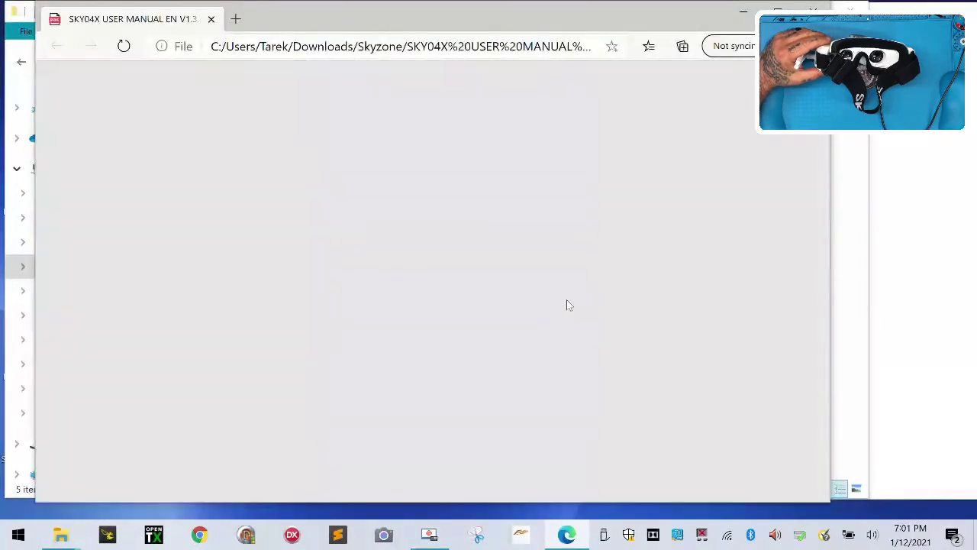
pyautogui.scroll(-20, 532, 195)
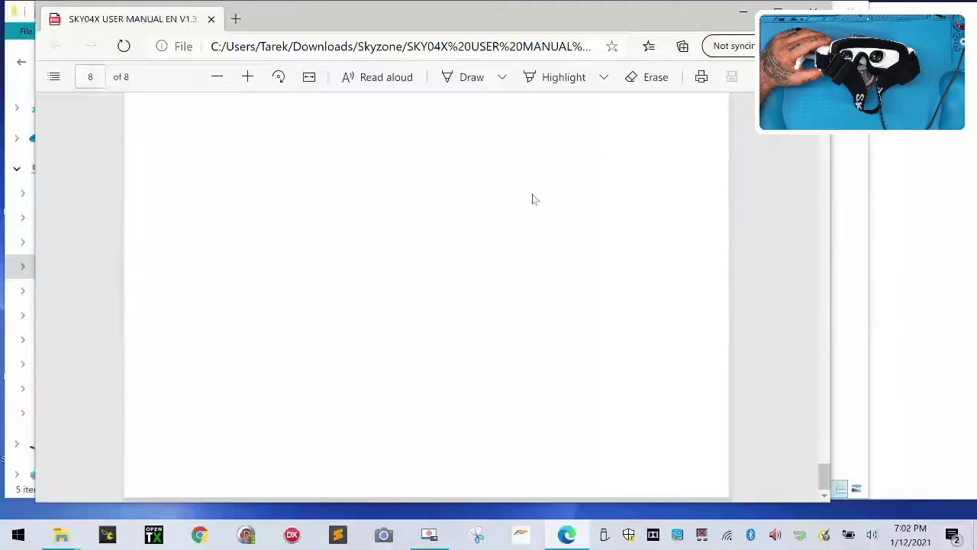
pyautogui.scroll(3, 532, 197)
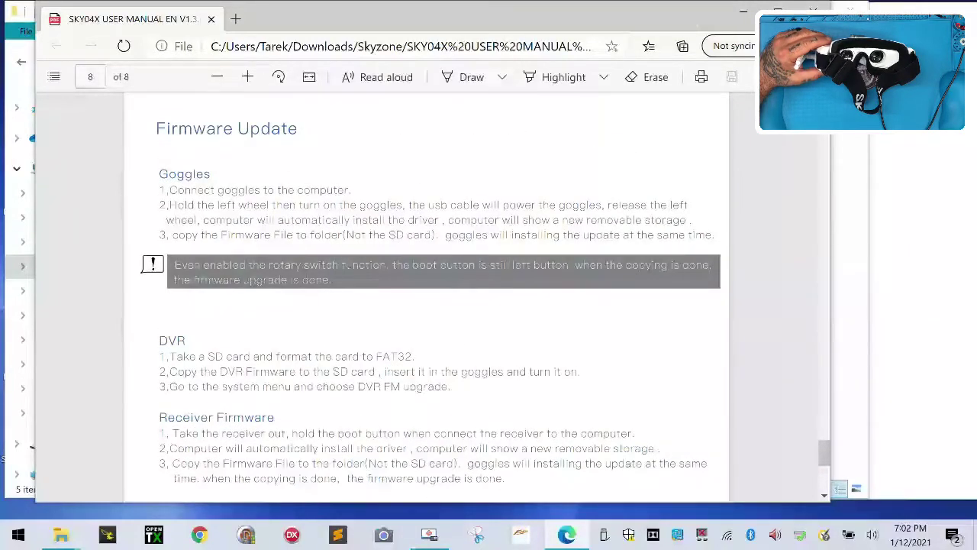
pyautogui.scroll(1, 349, 271)
pyautogui.scroll(-2, 349, 271)
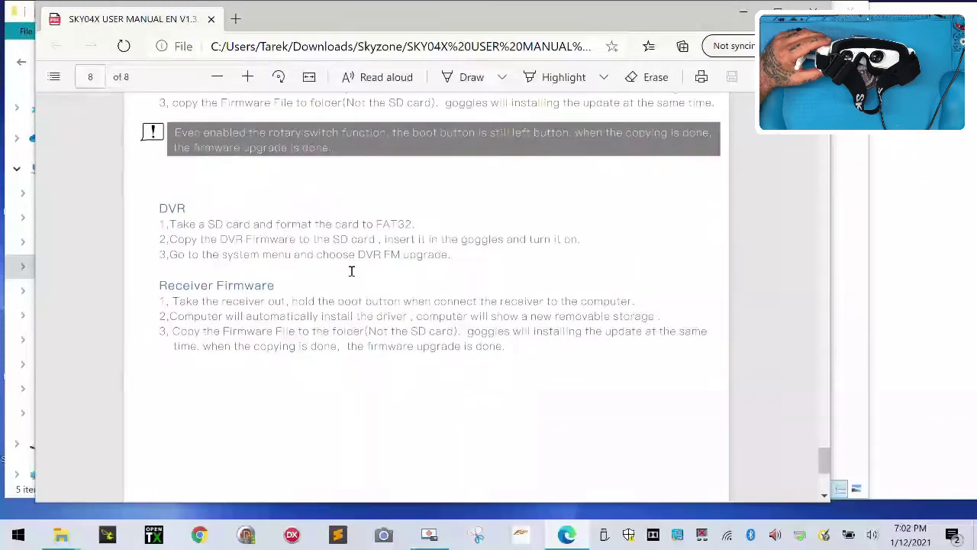
pyautogui.scroll(2, 351, 271)
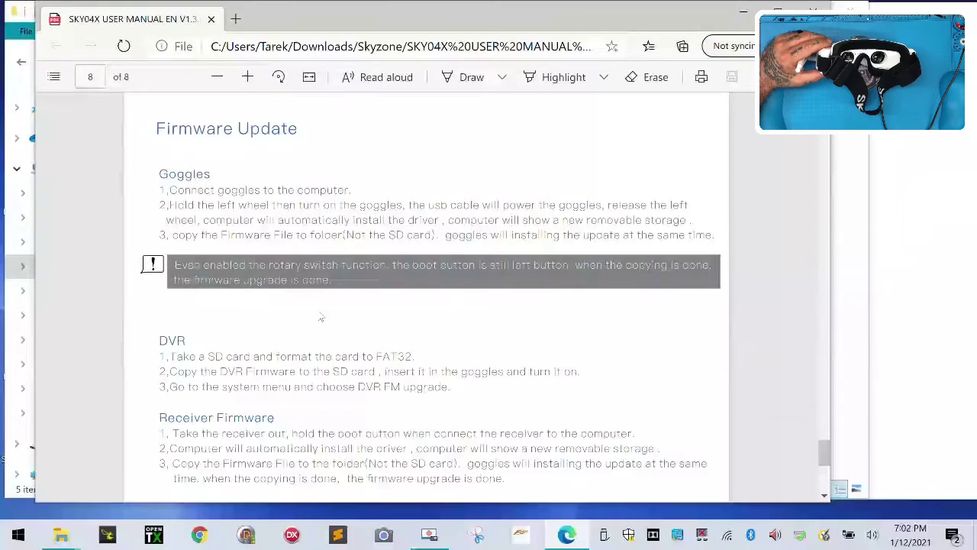
pyautogui.scroll(-3, 321, 316)
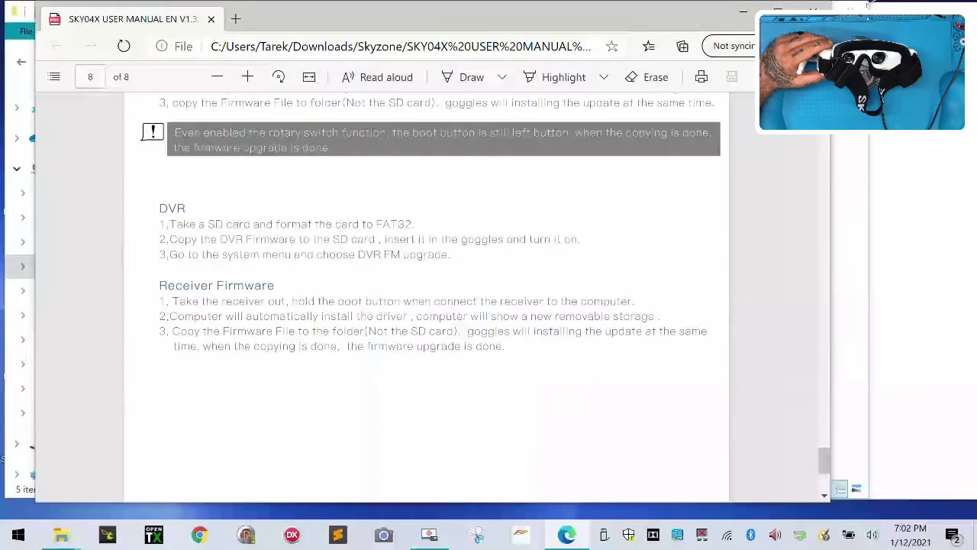
# Open the SKY04X Firmware_V1.3.4 20201218 folder and copy SKY04X_A_APP_V1.3.4.bin onto USB Drive (D:).
pyautogui.click(742, 12)
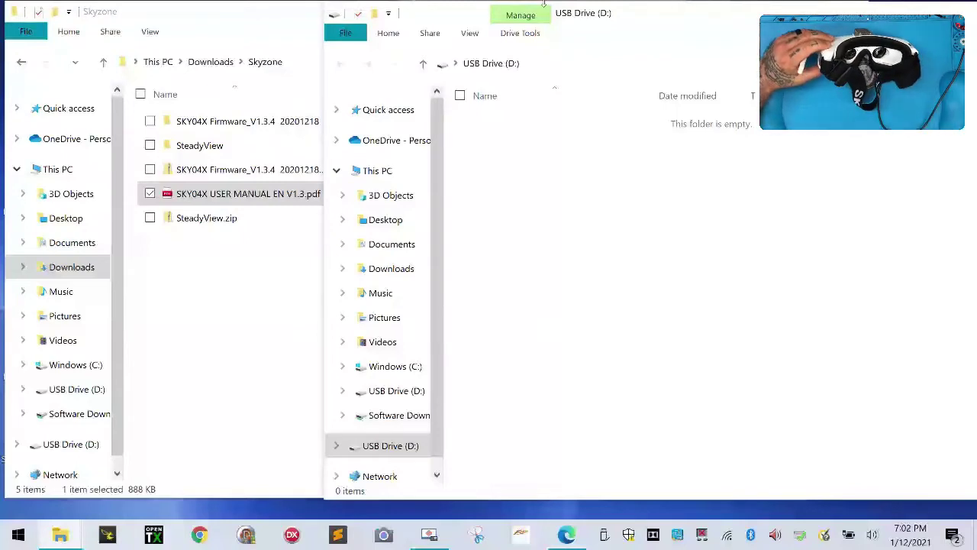
pyautogui.doubleClick(226, 130)
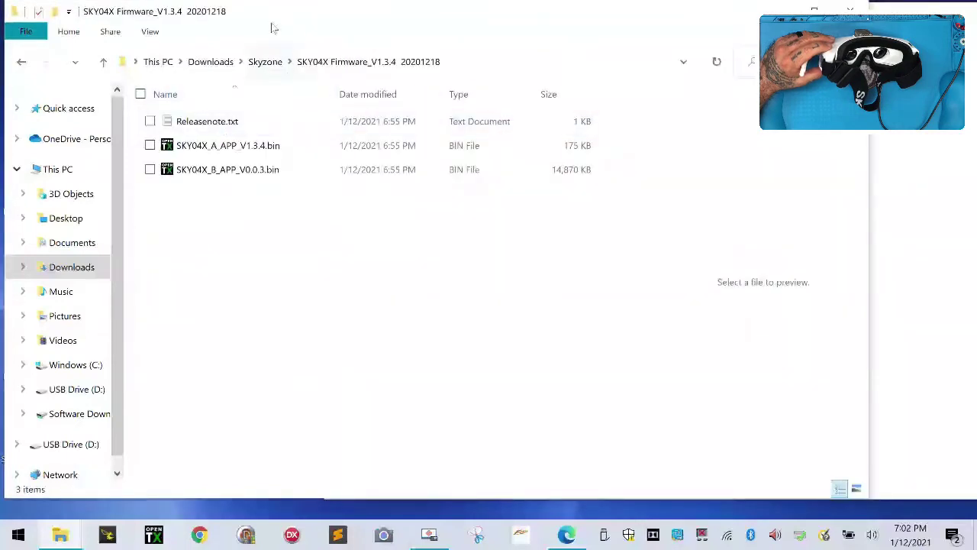
pyautogui.moveTo(377, 4); pyautogui.dragTo(344, 79)
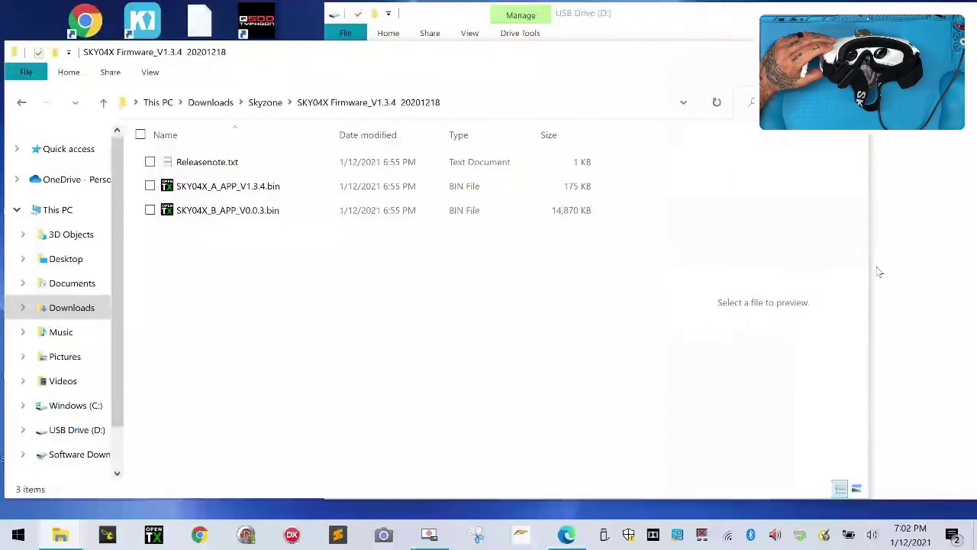
pyautogui.moveTo(867, 277); pyautogui.dragTo(484, 272)
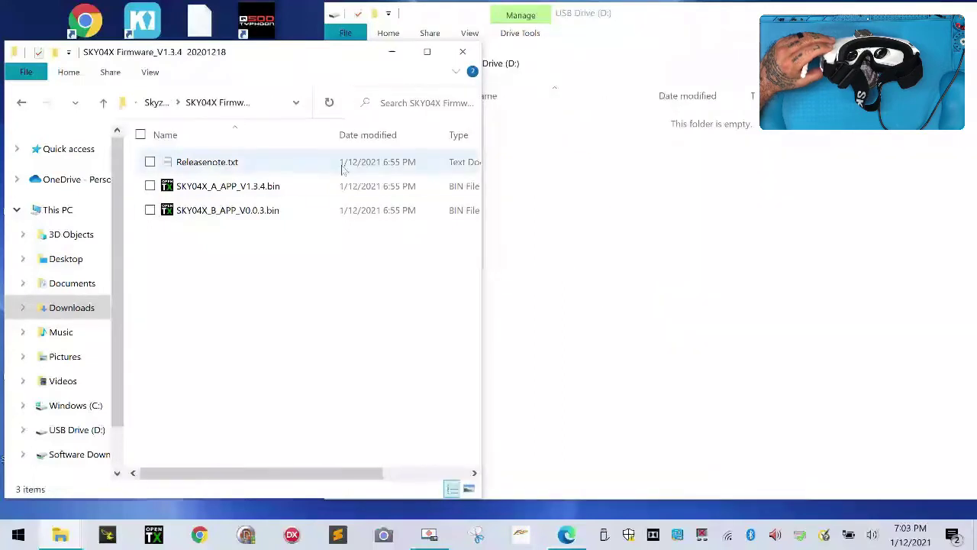
pyautogui.click(280, 197)
pyautogui.moveTo(283, 197); pyautogui.dragTo(810, 308)
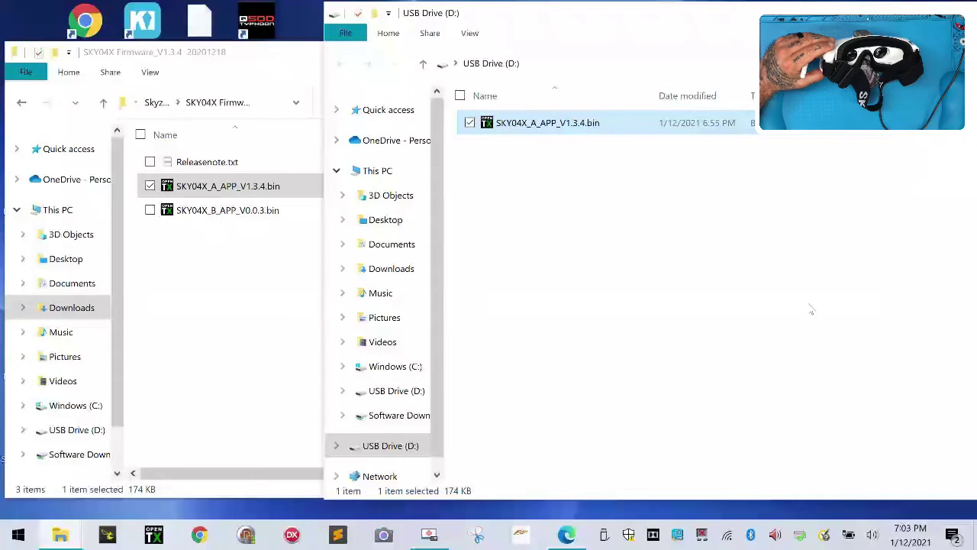
# Refresh the USB Drive (D:) view and eject the CSZXHX Storage device from the tray.
pyautogui.click(422, 65)
pyautogui.click(416, 394)
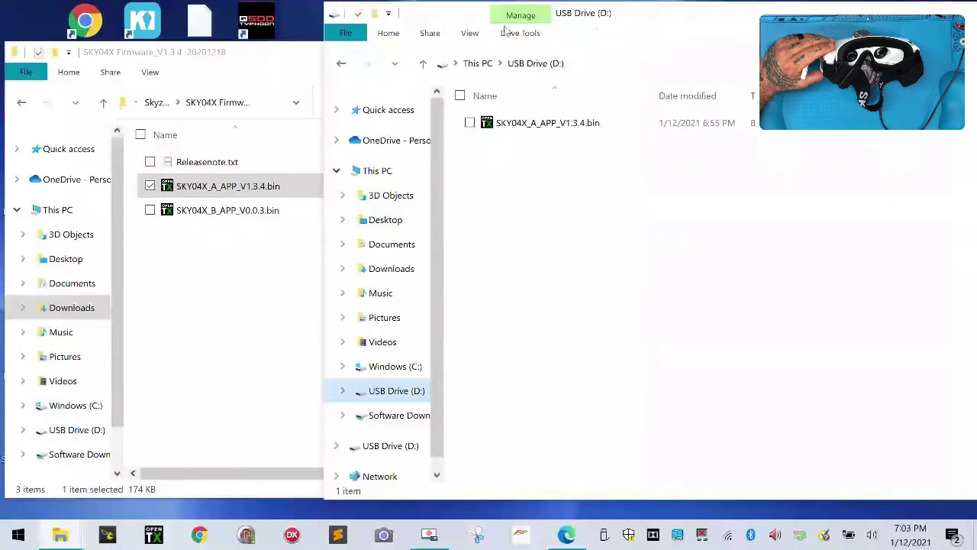
pyautogui.moveTo(653, 14); pyautogui.dragTo(410, 28)
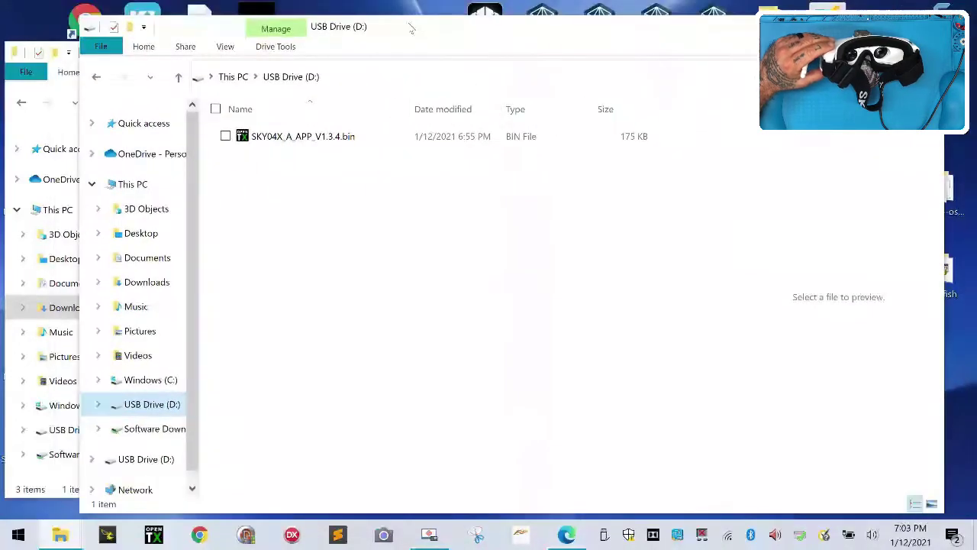
pyautogui.click(604, 534)
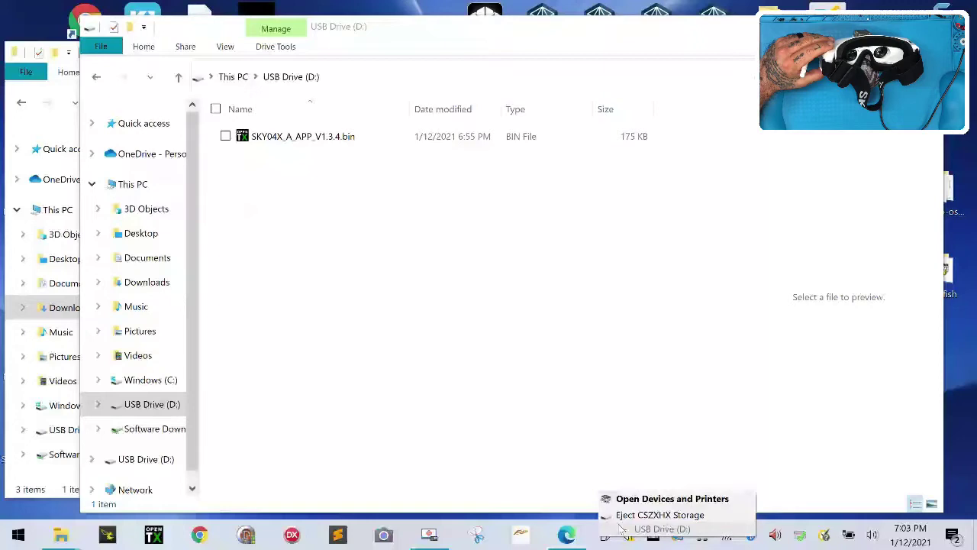
pyautogui.click(661, 522)
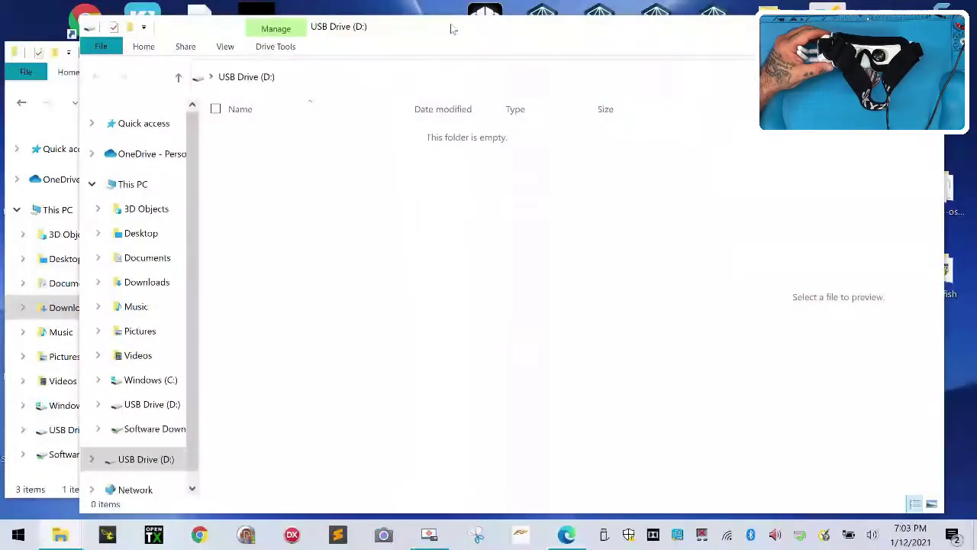
# Copy SKY04X_B_APP_V0.0.3.bin from the firmware folder onto USB Drive (D:).
pyautogui.moveTo(451, 28); pyautogui.dragTo(615, 27)
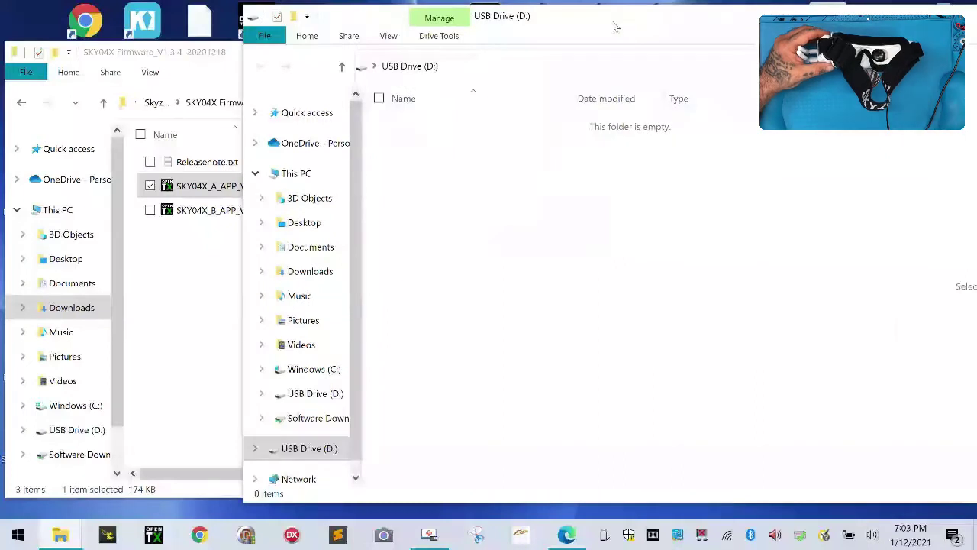
pyautogui.click(197, 76)
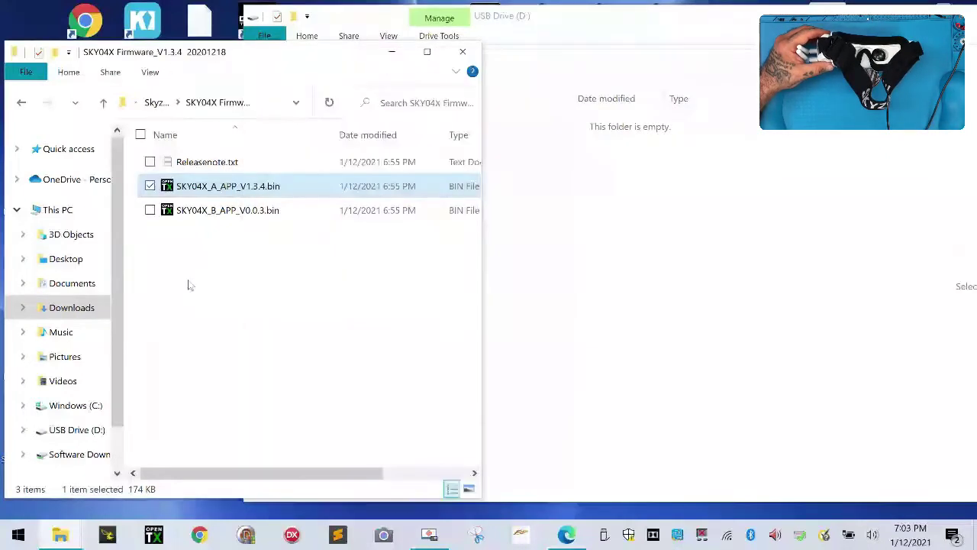
pyautogui.click(178, 219)
pyautogui.moveTo(177, 224); pyautogui.dragTo(744, 294)
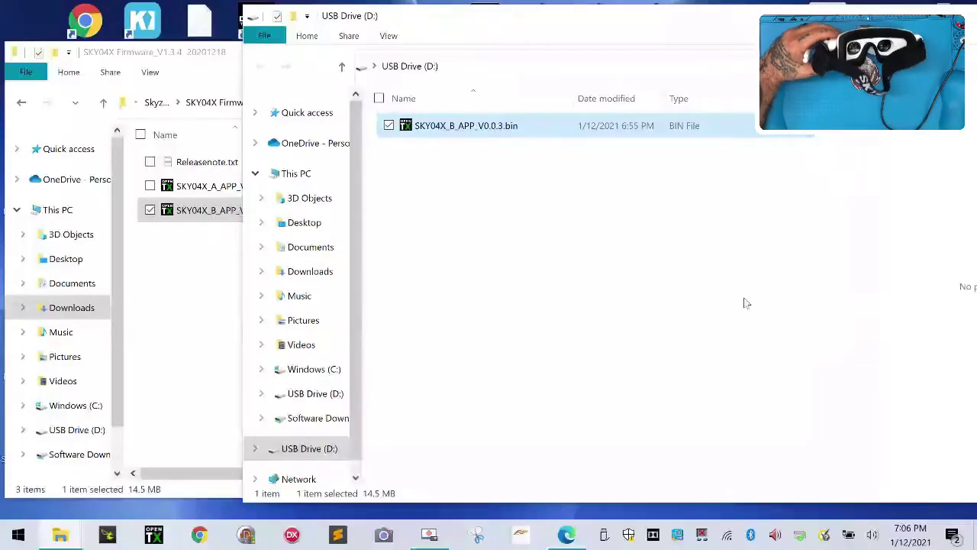
# Eject the goggles' CSZXHX Storage from the tray, dismissing the error and ejecting again.
pyautogui.click(603, 538)
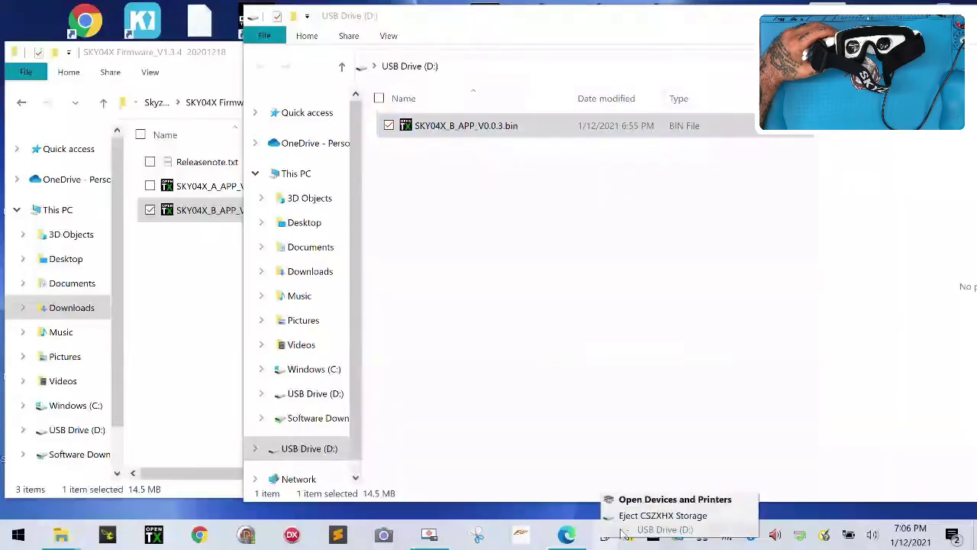
pyautogui.click(650, 521)
pyautogui.click(612, 323)
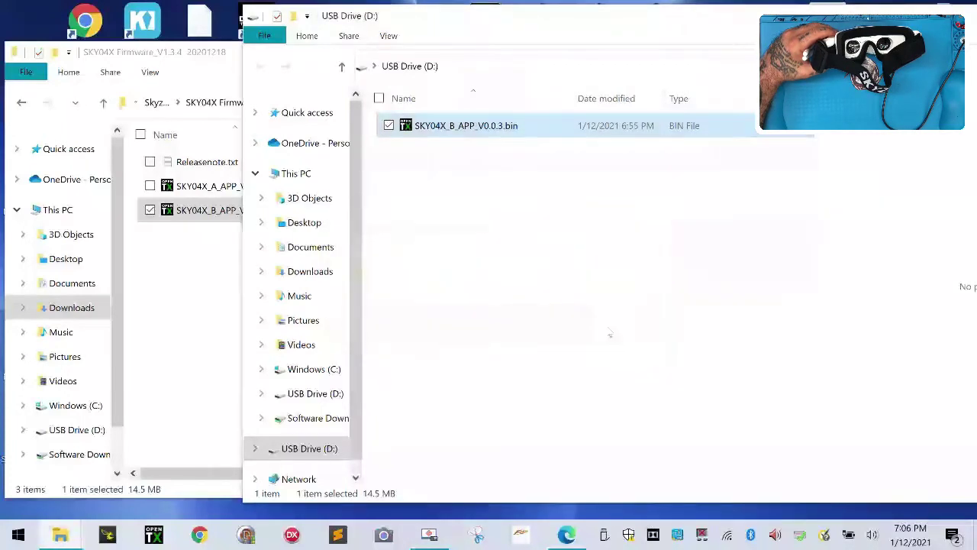
pyautogui.click(603, 536)
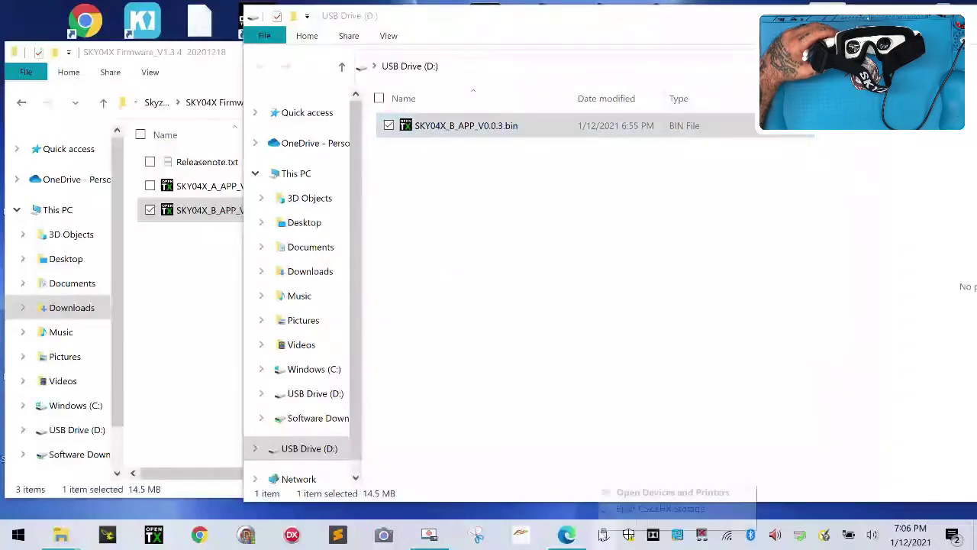
pyautogui.click(622, 509)
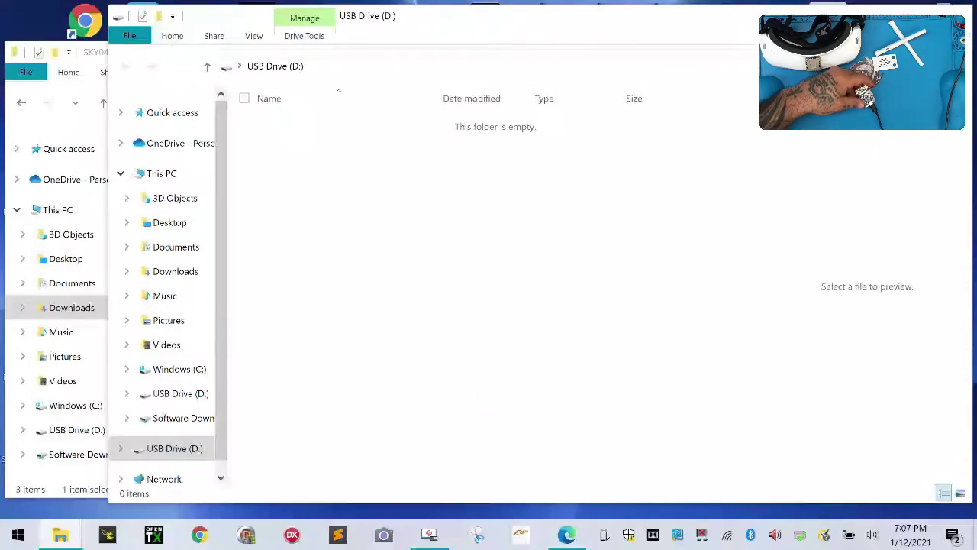
# Copy Steadyview_APP_V1.4.bin from Skyzone's SteadyView folder onto USB Drive (D:).
pyautogui.moveTo(649, 18); pyautogui.dragTo(803, 41)
pyautogui.click(206, 71)
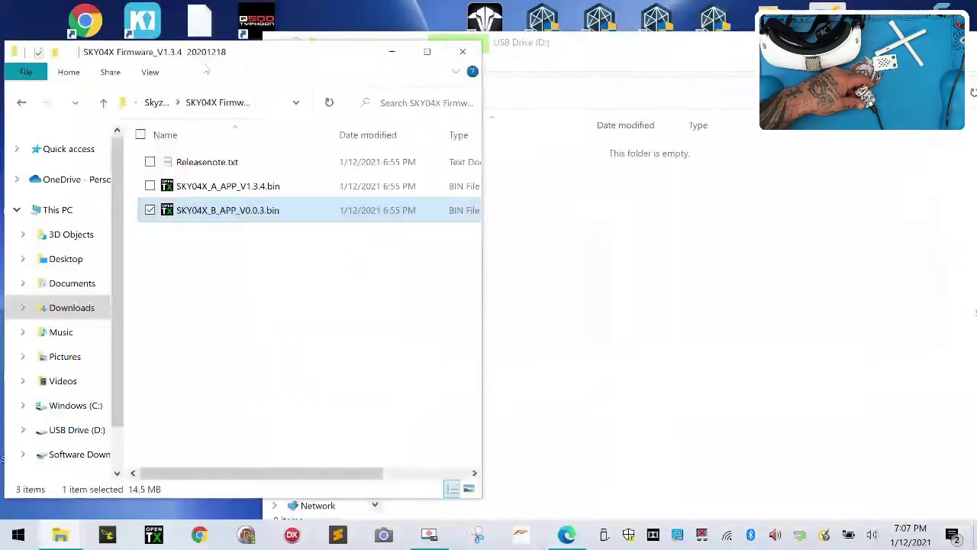
pyautogui.click(103, 103)
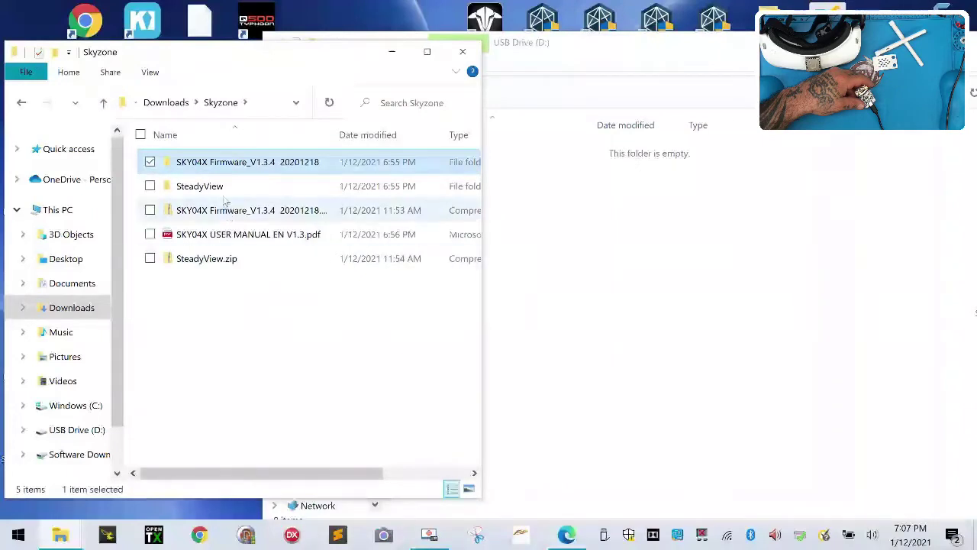
pyautogui.doubleClick(183, 189)
pyautogui.moveTo(184, 191); pyautogui.dragTo(815, 353)
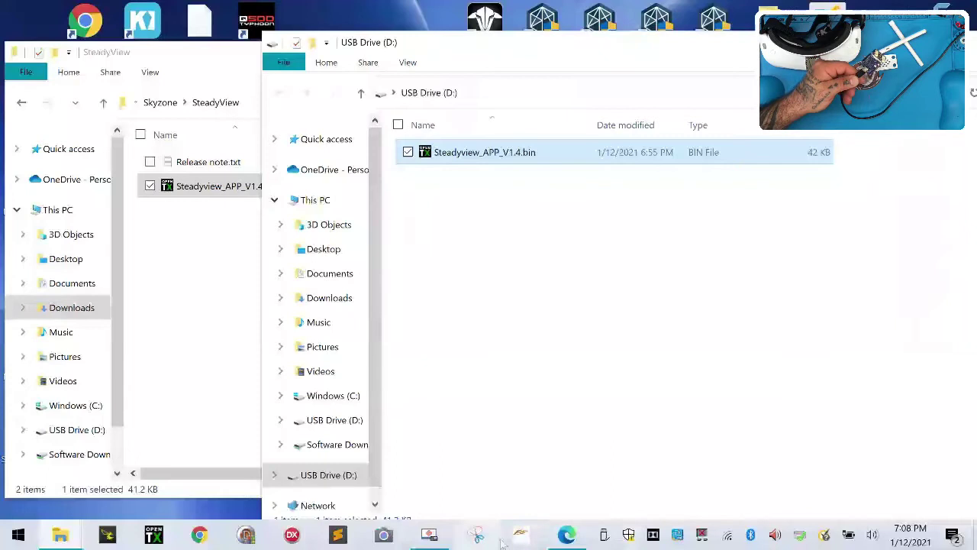
# Eject the STM32 storage drive, retrying after the error, and close the SteadyView window.
pyautogui.click(603, 535)
pyautogui.click(641, 510)
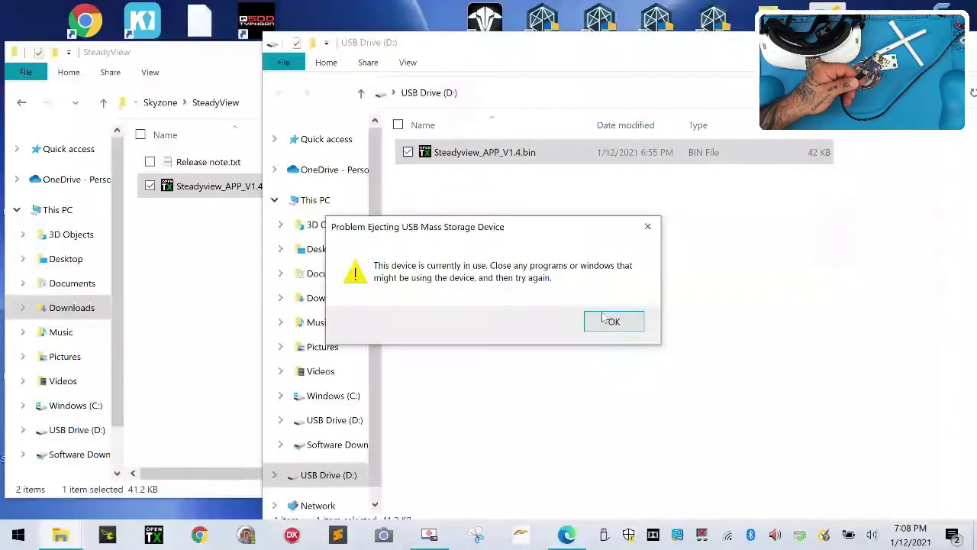
pyautogui.click(609, 324)
pyautogui.click(604, 535)
pyautogui.click(641, 509)
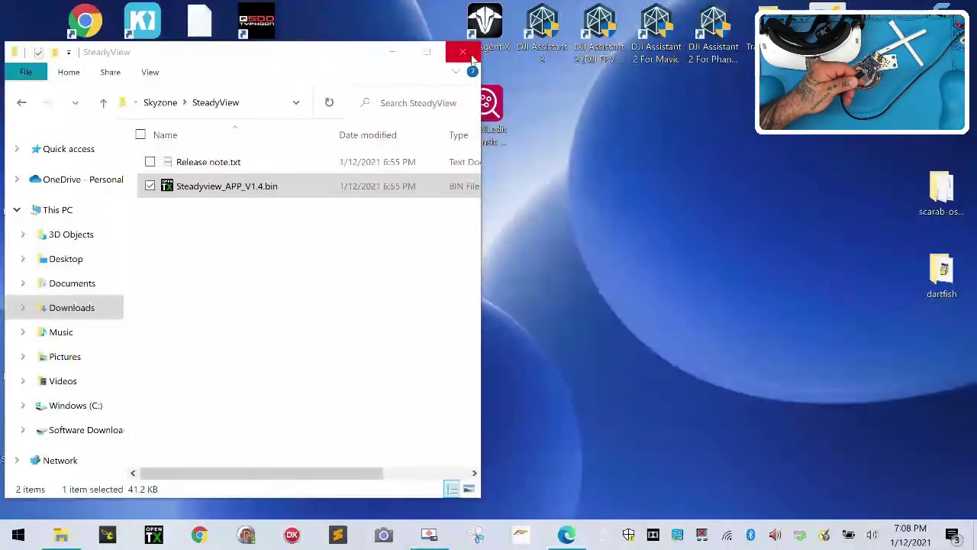
pyautogui.click(464, 53)
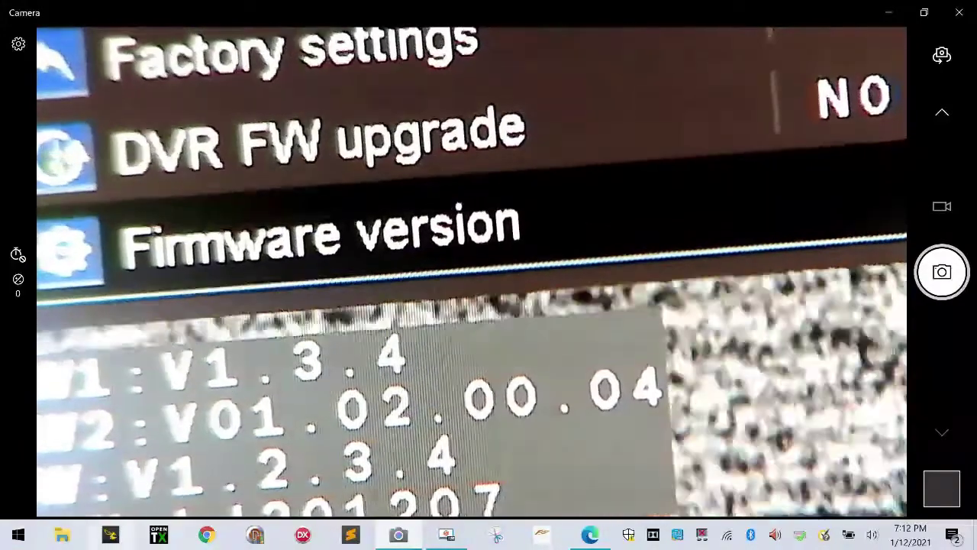
# Browse to Downloads > Skyzone > SKY04X firmware folder and open Releasenote.txt to check versions.
pyautogui.press('super+e')
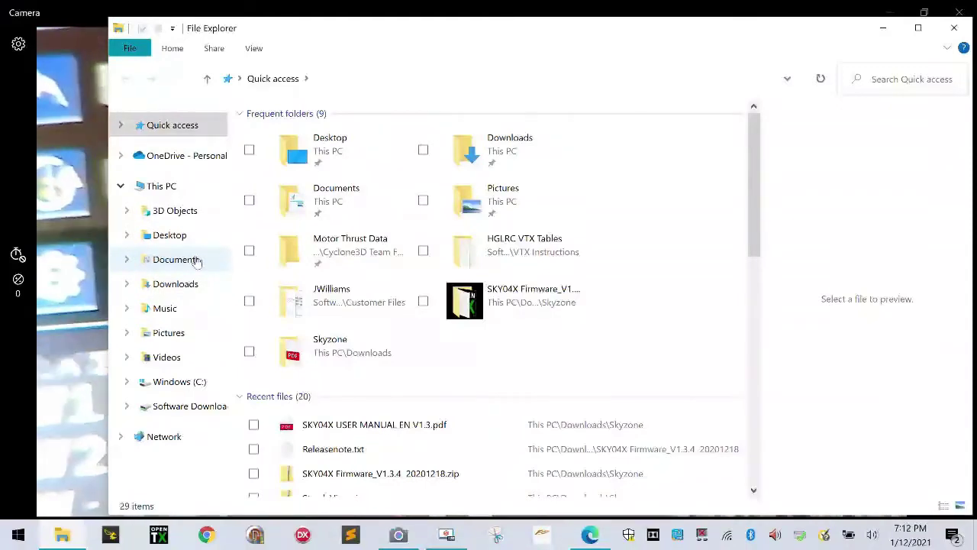
pyautogui.click(176, 259)
pyautogui.click(177, 284)
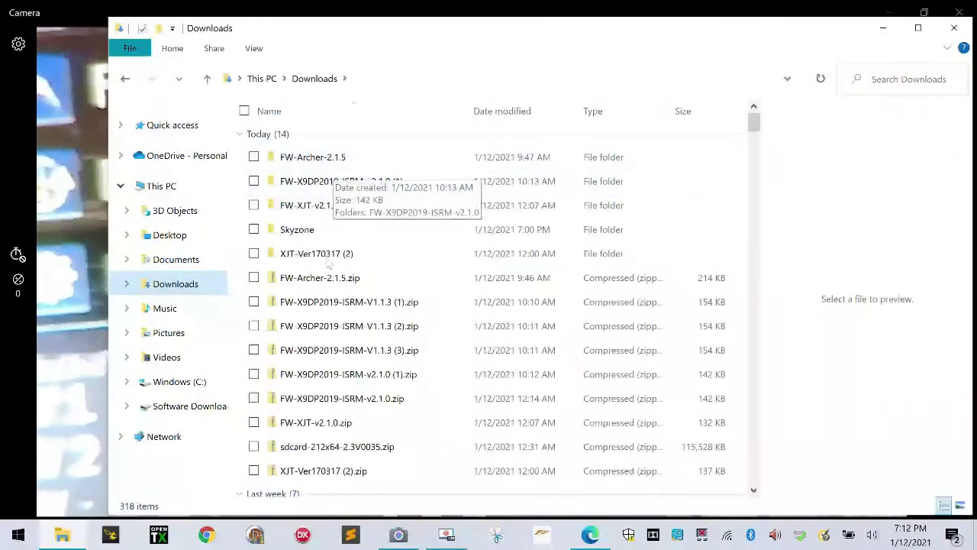
pyautogui.doubleClick(313, 229)
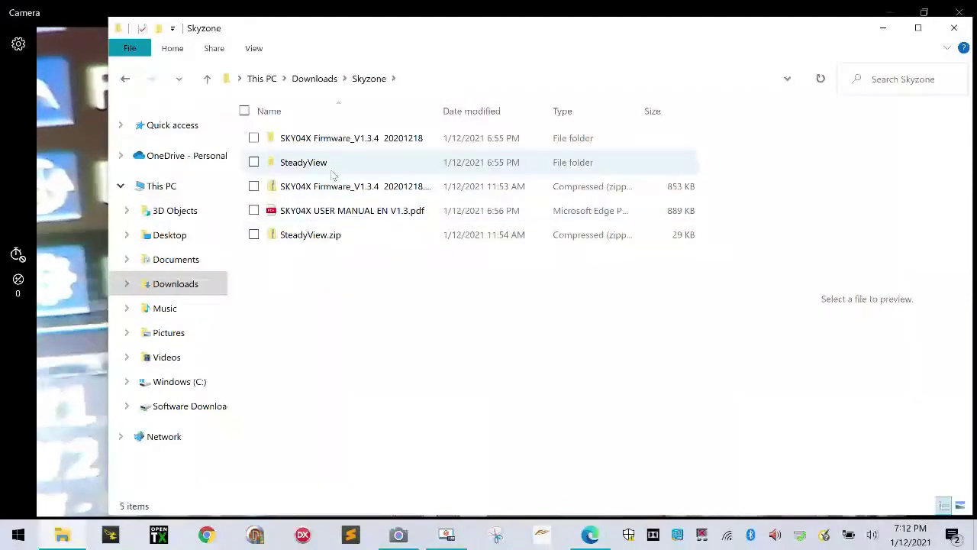
pyautogui.doubleClick(333, 140)
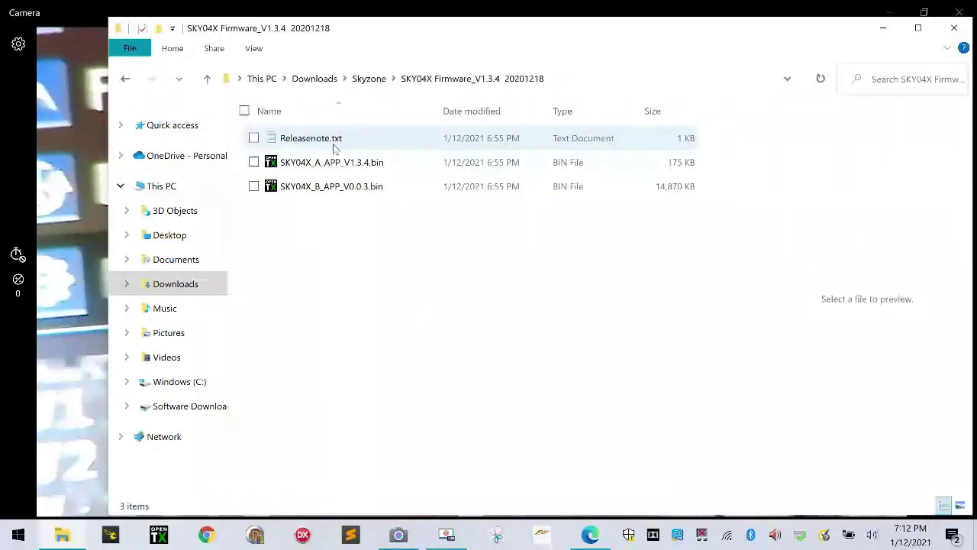
pyautogui.click(334, 142)
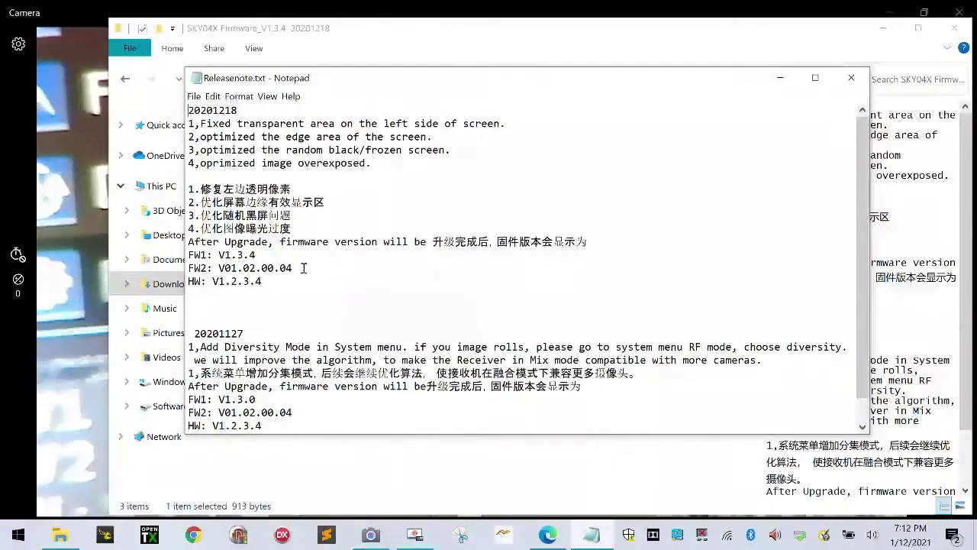
# Bring the Camera live feed of the goggles back to the front, showing firmware V1.3.4.
pyautogui.click(86, 94)
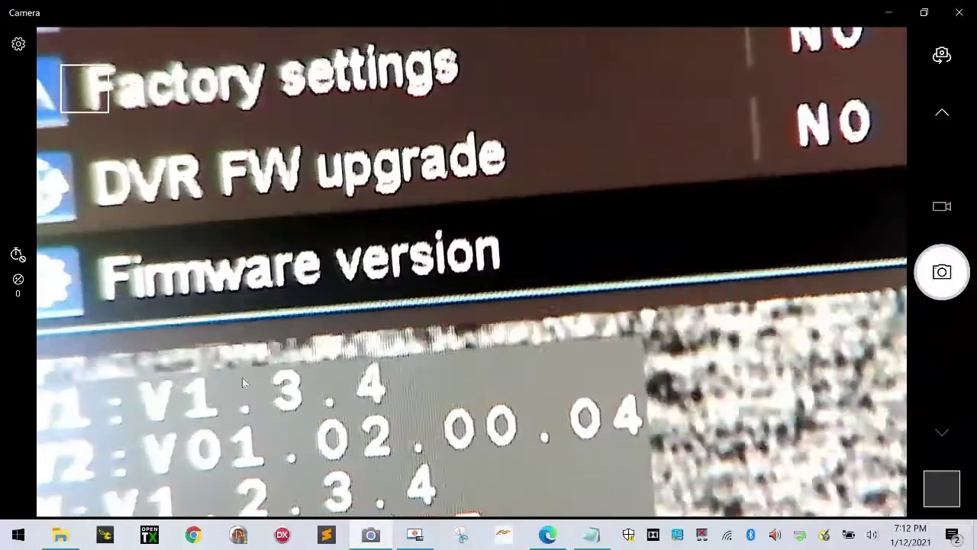